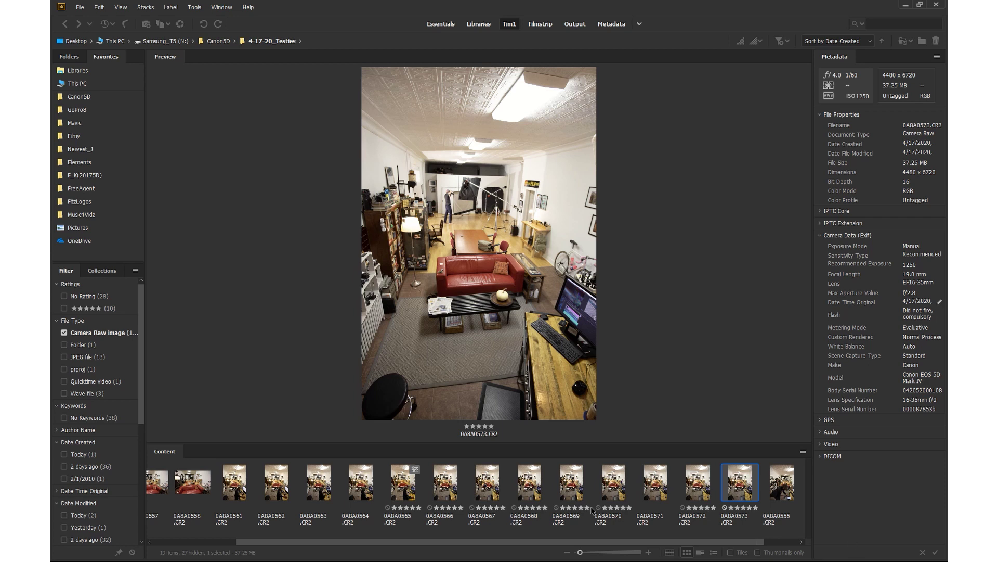
- Filter the 4-17-20_Testies folder to show only the five-star rated shots
click(93, 311)
- Select the eight five-star CR2 thumbnails and open them together in Camera Raw
drag(554, 497, 159, 488)
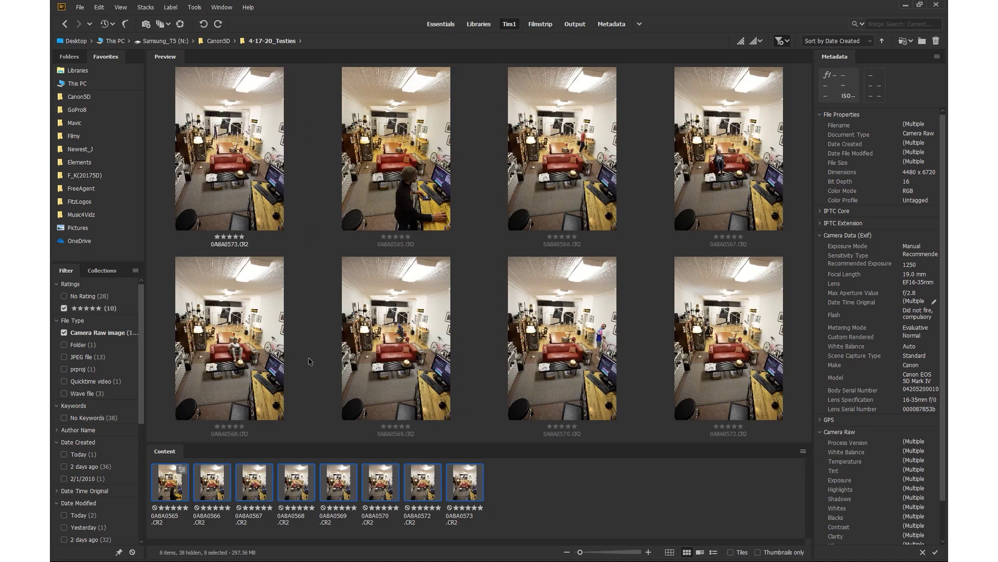
right_click(294, 481)
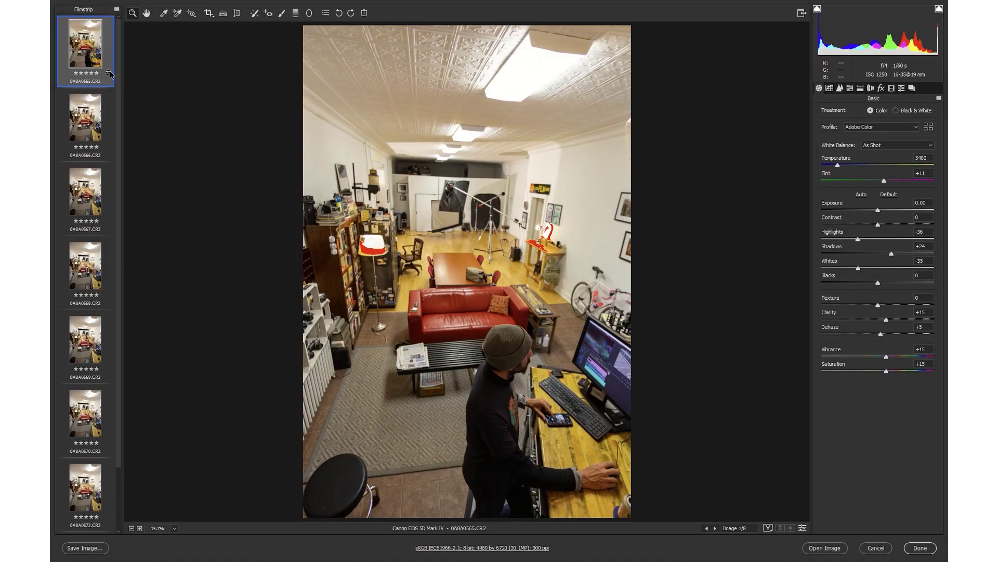
- Select all eight filmstrip shots, cancel out of Save Images, and return to Bridge with nothing selected
click(117, 10)
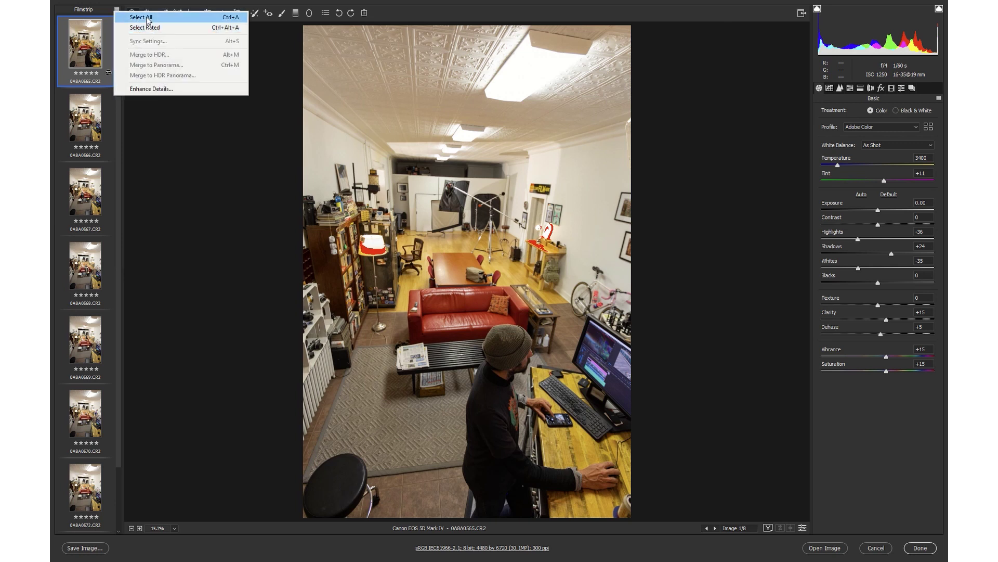
click(130, 17)
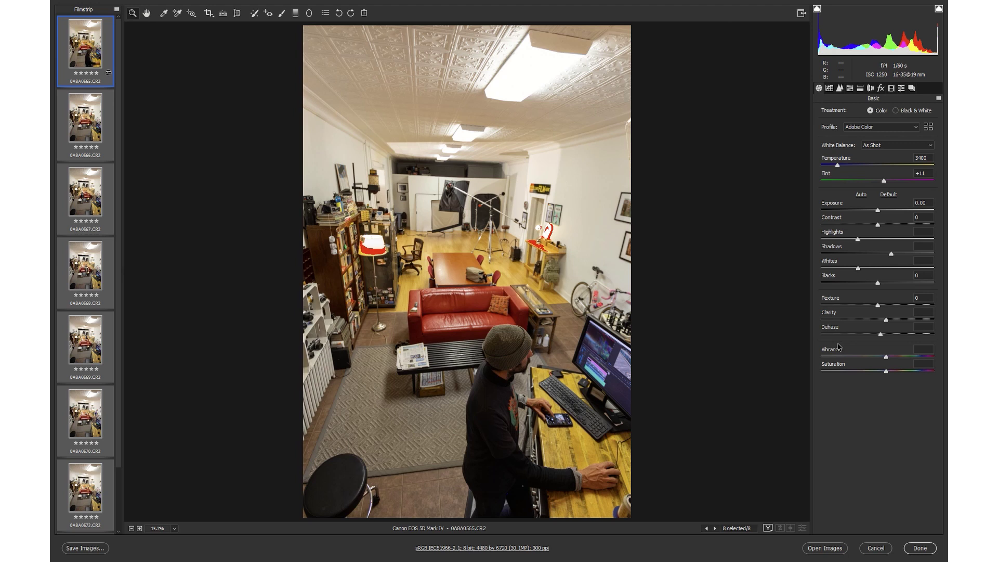
click(85, 547)
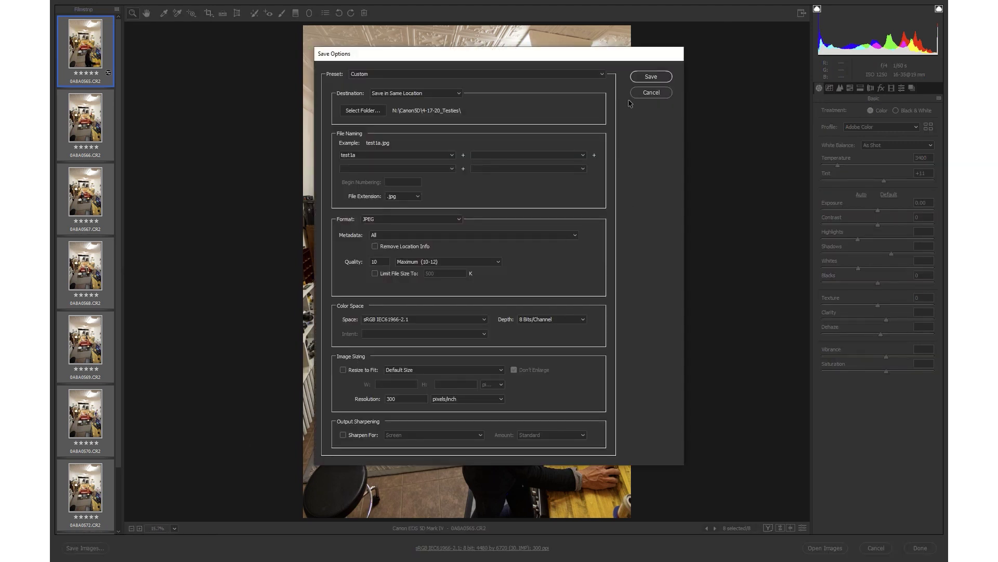
double_click(394, 153)
click(393, 153)
click(652, 93)
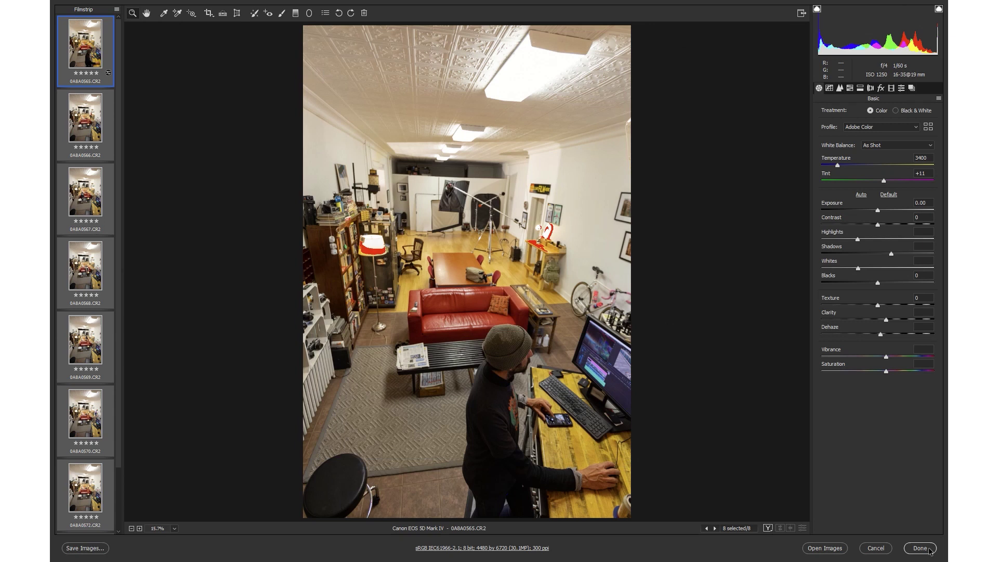
click(929, 550)
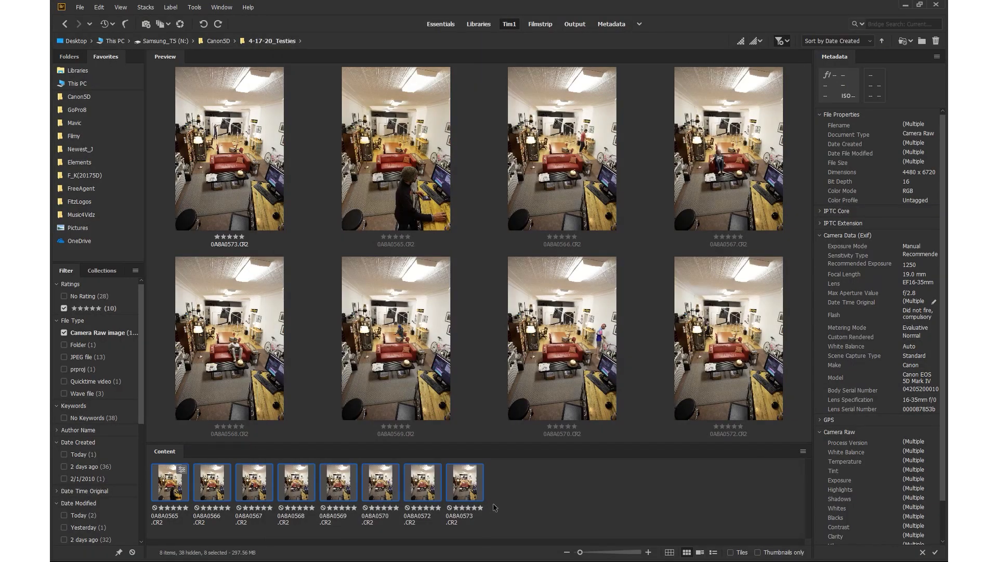
click(495, 507)
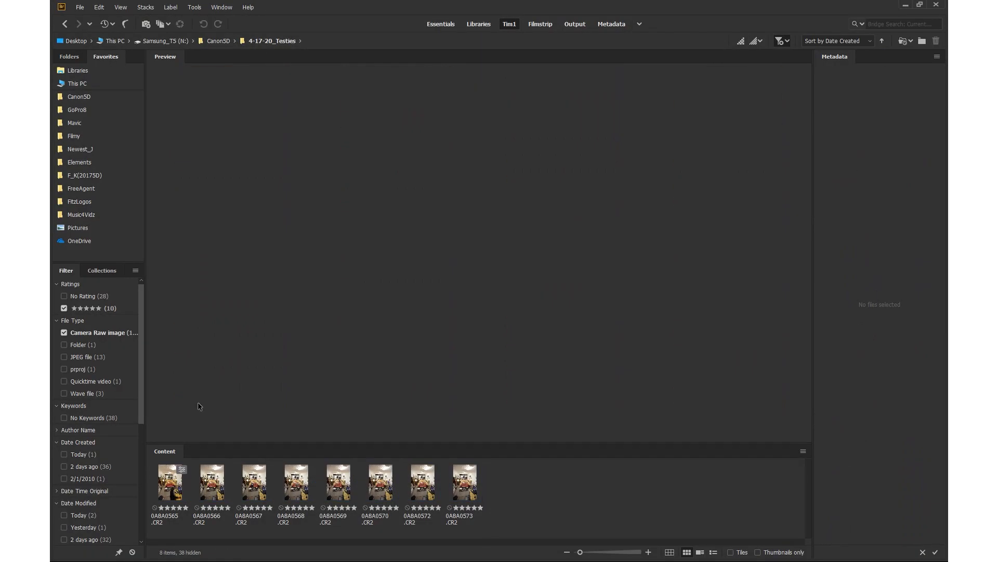
- Drop the Camera Raw and five-star filters, show only JPEG files, and move 1.jpg after test1a.jpg
click(91, 347)
click(89, 337)
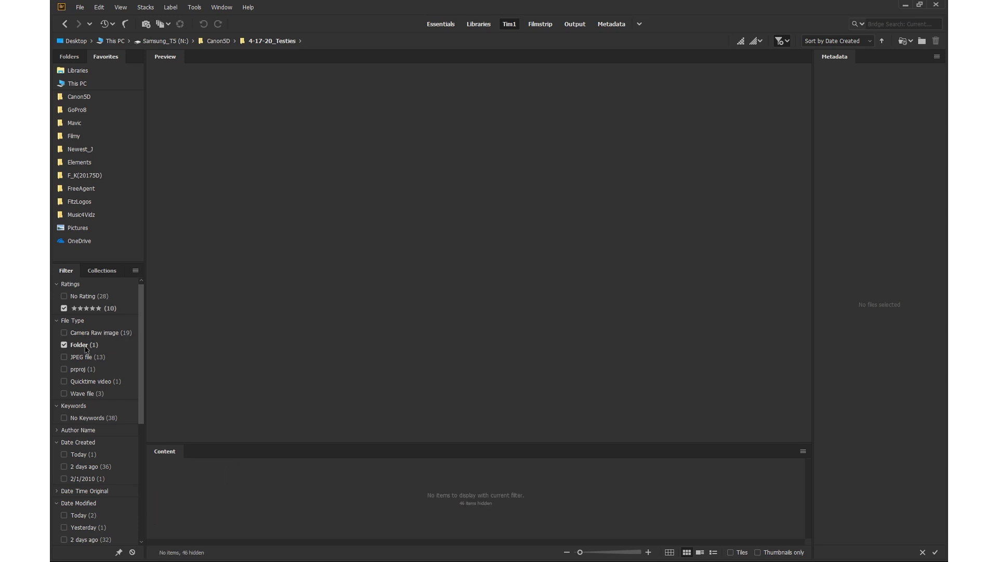
click(86, 311)
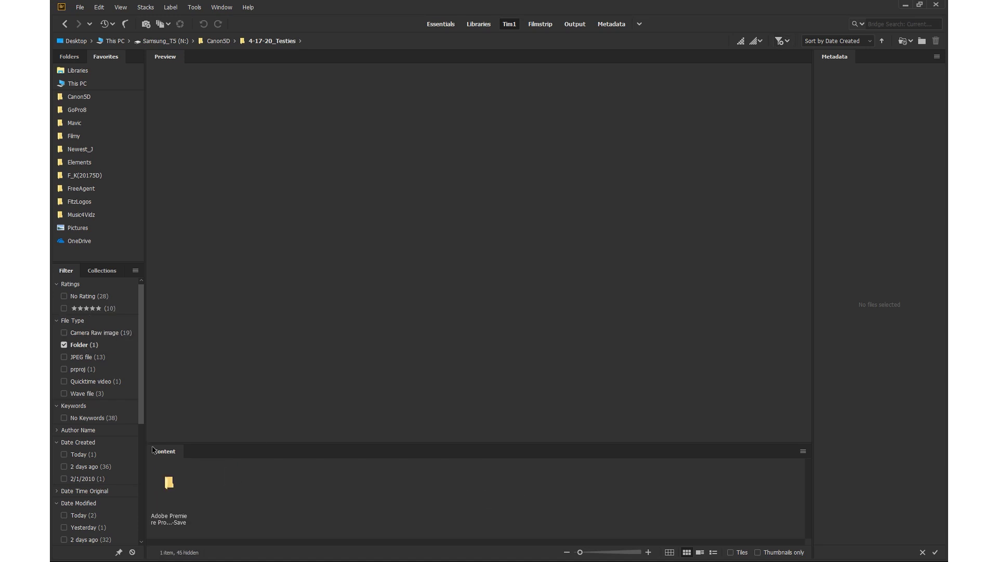
click(86, 344)
click(91, 356)
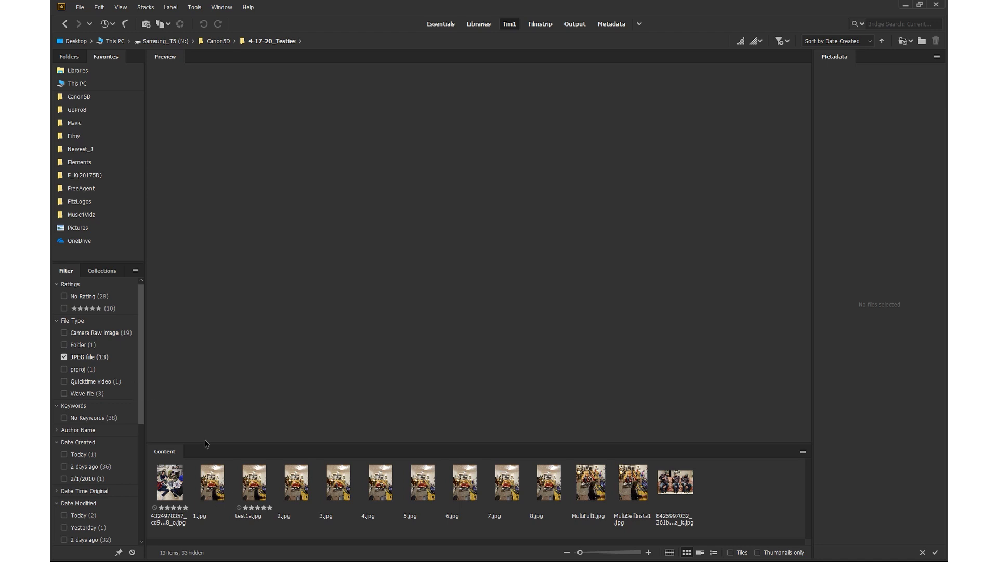
drag(211, 491, 550, 505)
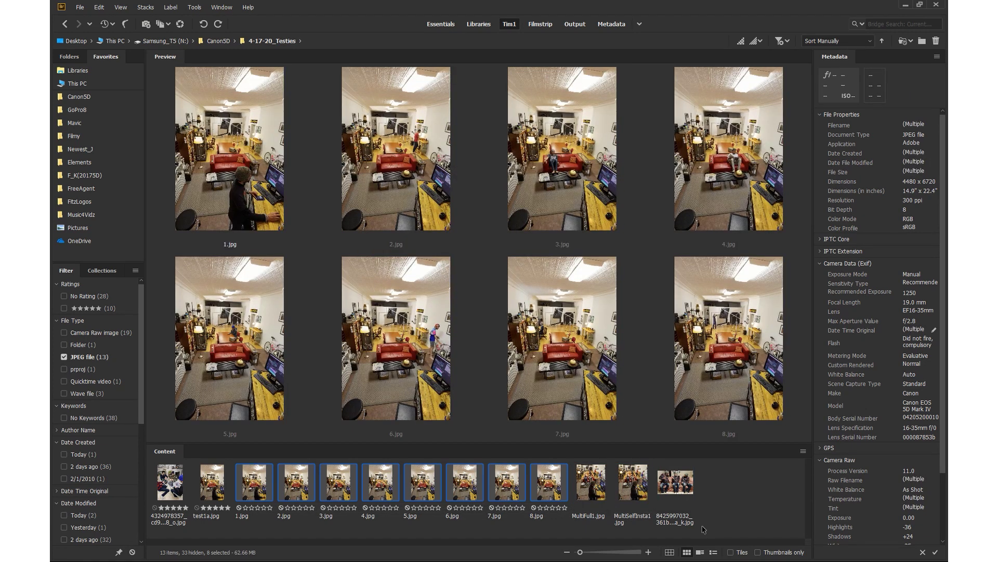
- Load 1.jpg through 8.jpg as eight stacked layers in a new Photoshop document
click(196, 7)
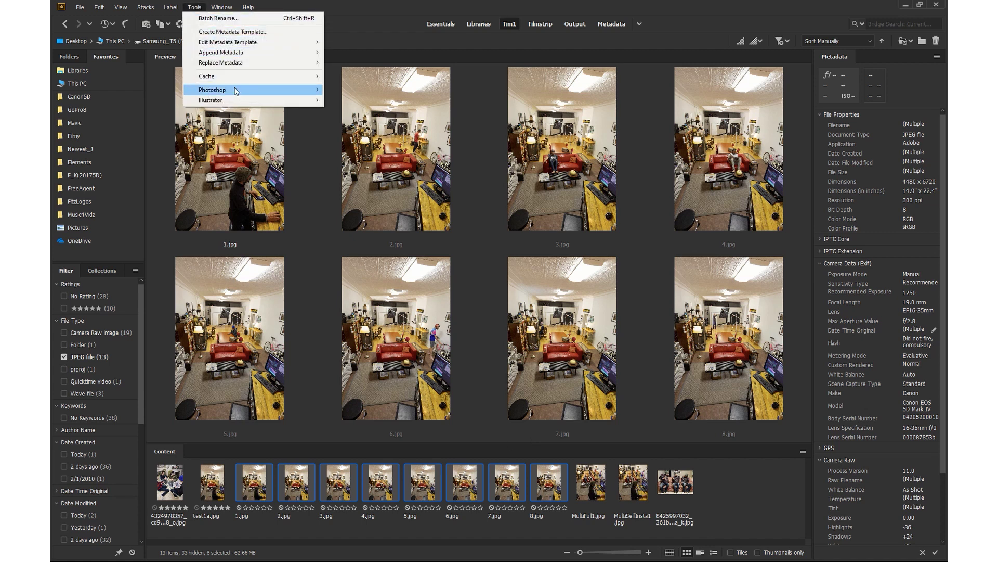
mouse_move(237, 91)
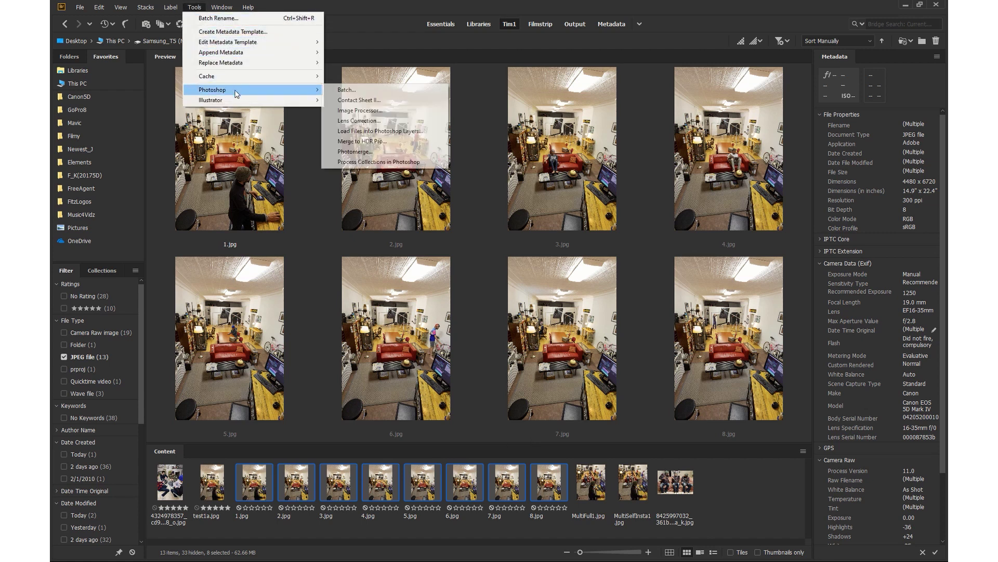
click(406, 134)
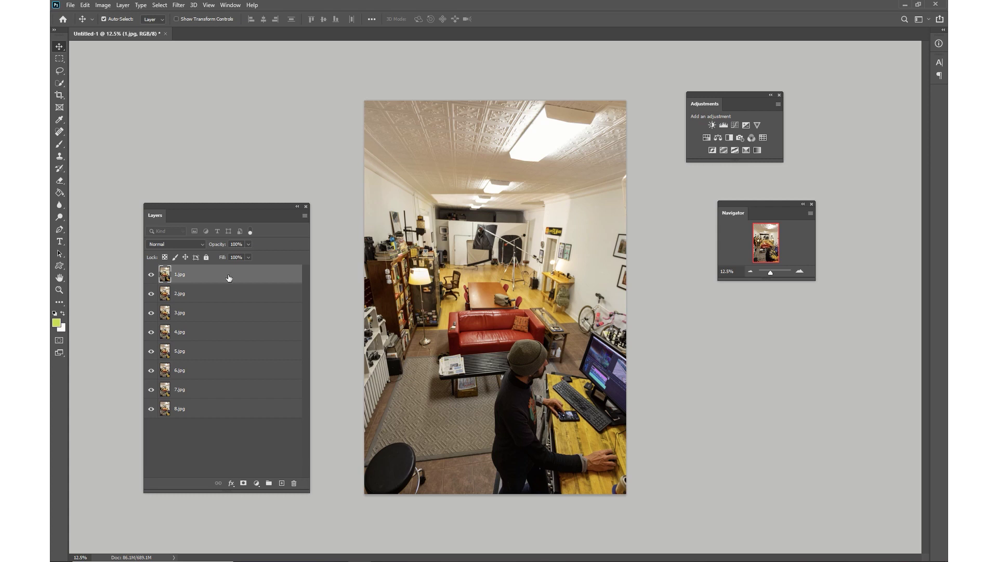
- Hide layer 3.jpg, add a white layer mask to 1.jpg, and set up a 300 px brush
click(152, 313)
click(243, 484)
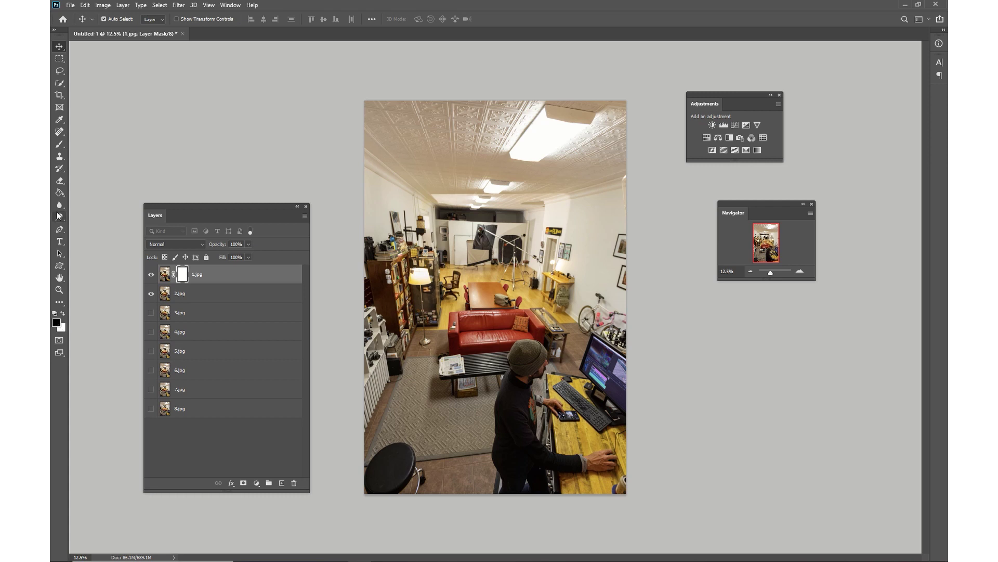
click(61, 147)
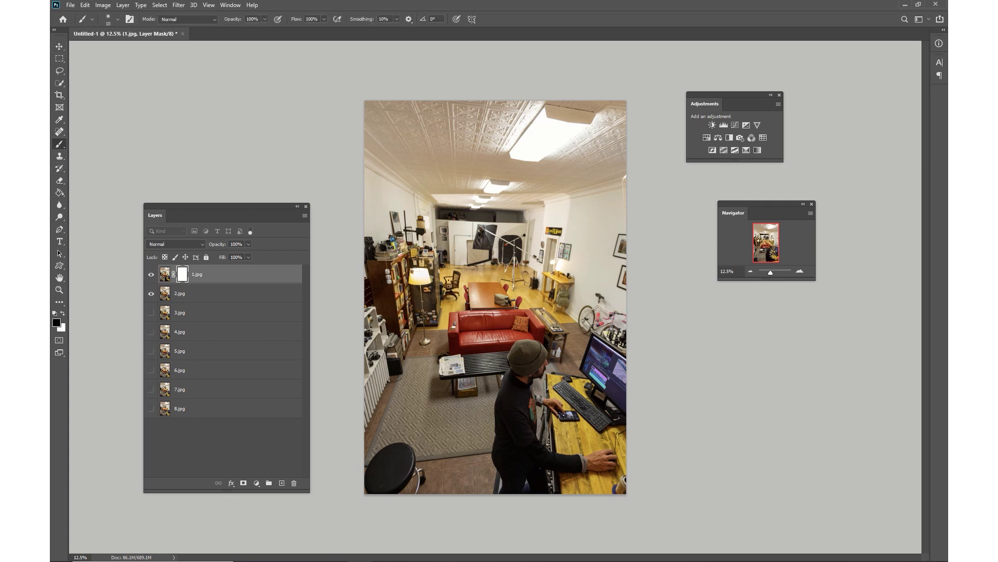
key(F5)
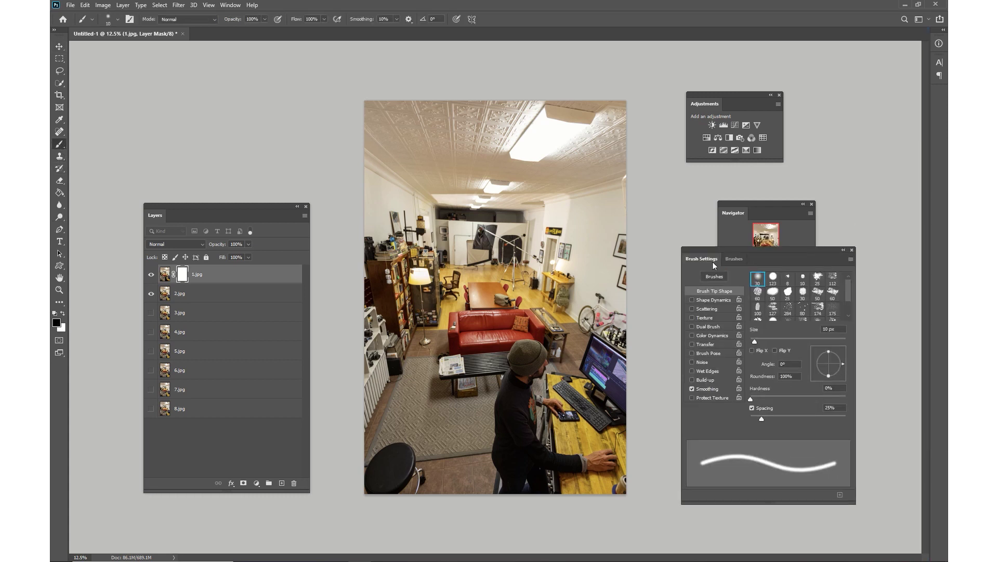
drag(739, 244, 756, 297)
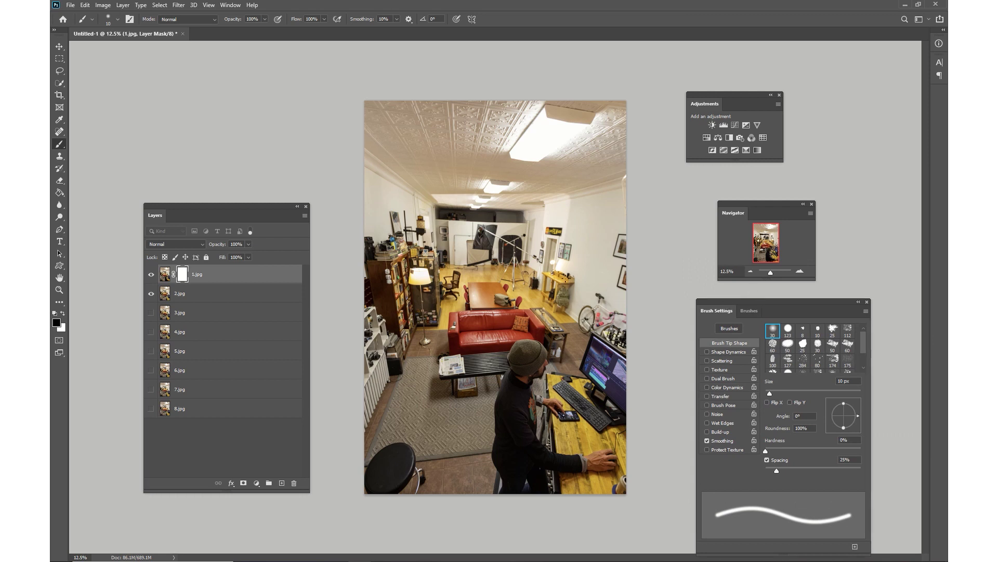
key(])
key(])
key(])
key(])
key(])
key(])
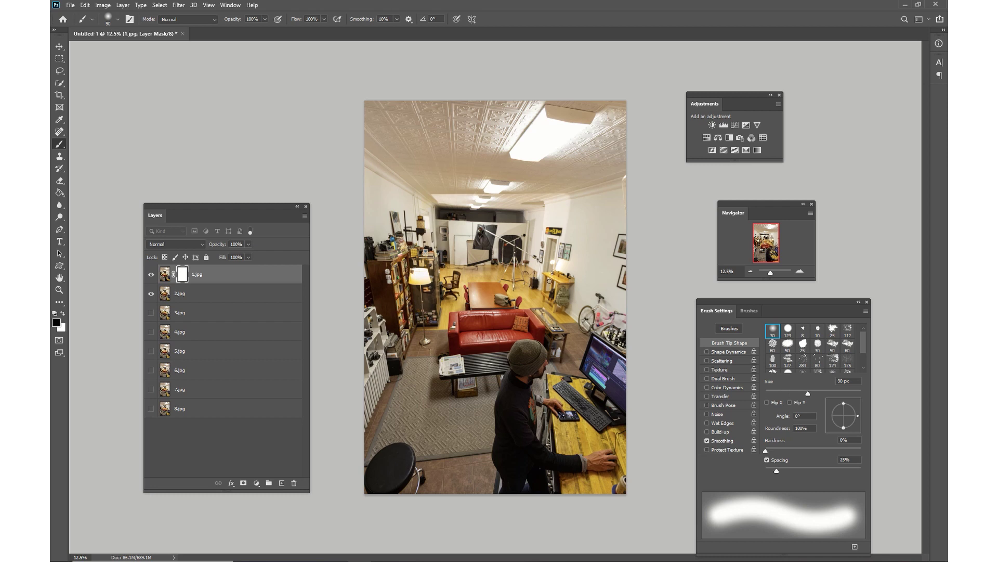
key(bracketright)
key(bracketright)
key(bracketright)
key(bracketright)
- Paint black on the mask to reveal the man in red by the back desk and wall
mouse_move(550, 281)
mouse_down()
mouse_move(546, 257)
mouse_move(560, 279)
mouse_move(555, 252)
mouse_move(538, 308)
mouse_up()
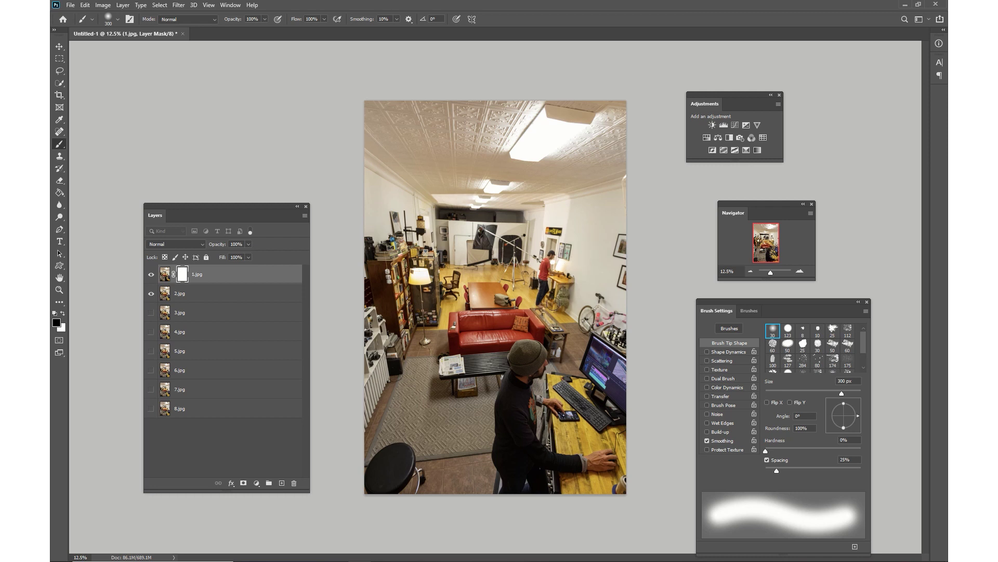
mouse_move(537, 274)
mouse_down()
mouse_move(566, 255)
mouse_move(542, 245)
mouse_up()
key(ctrl+1)
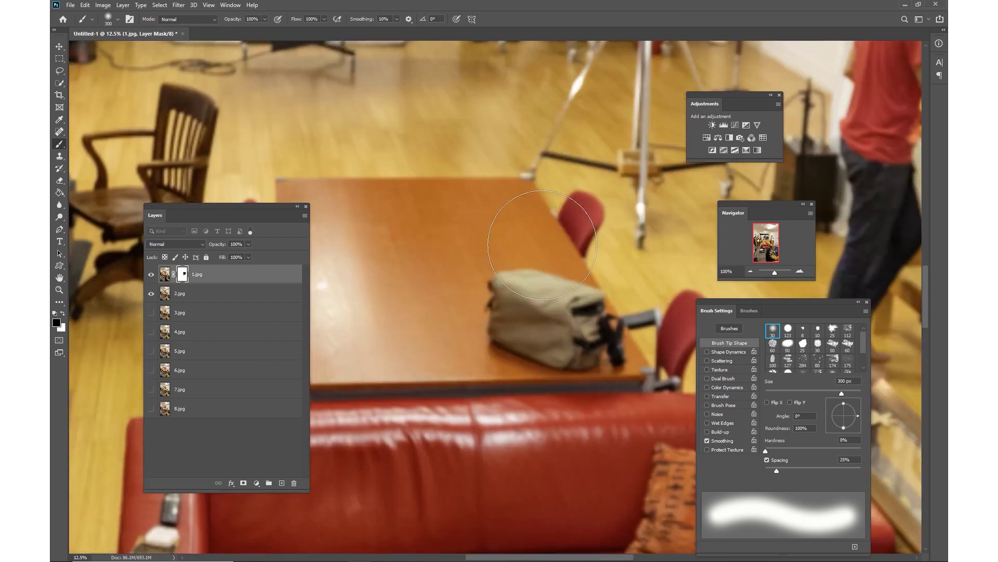
key(ctrl+0)
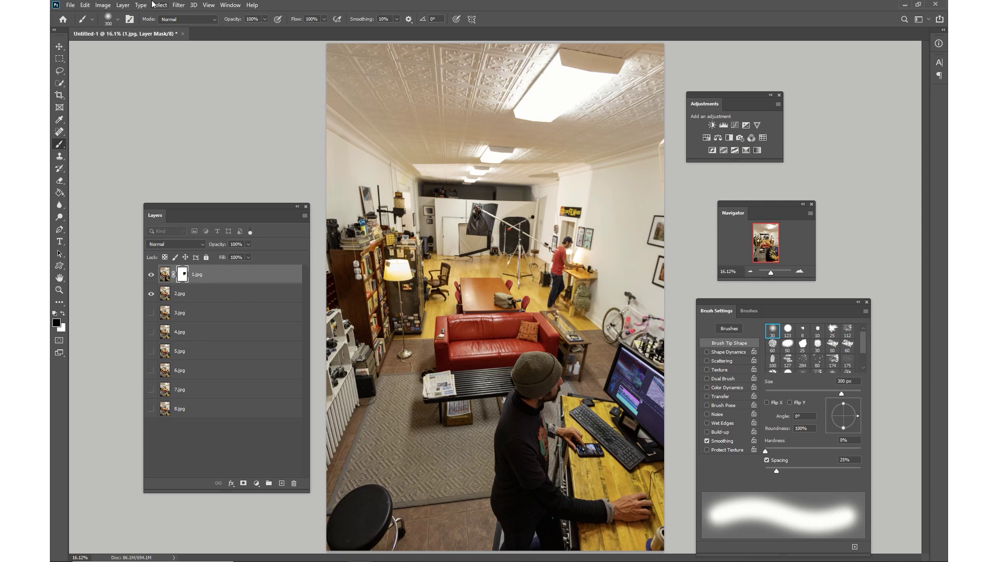
click(123, 5)
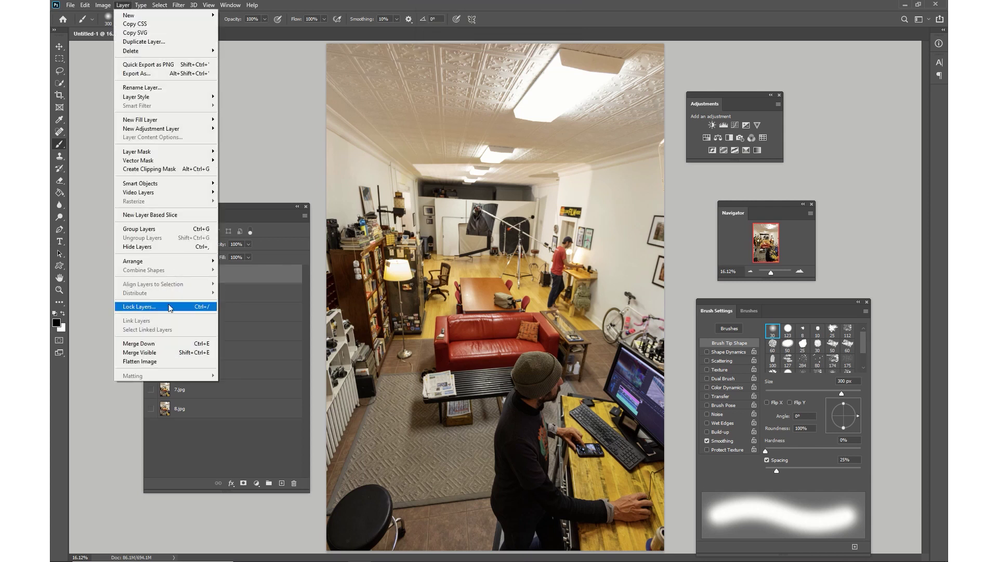
- Merge the visible layers, show 3.jpg, and add a new mask to the top layer
click(173, 352)
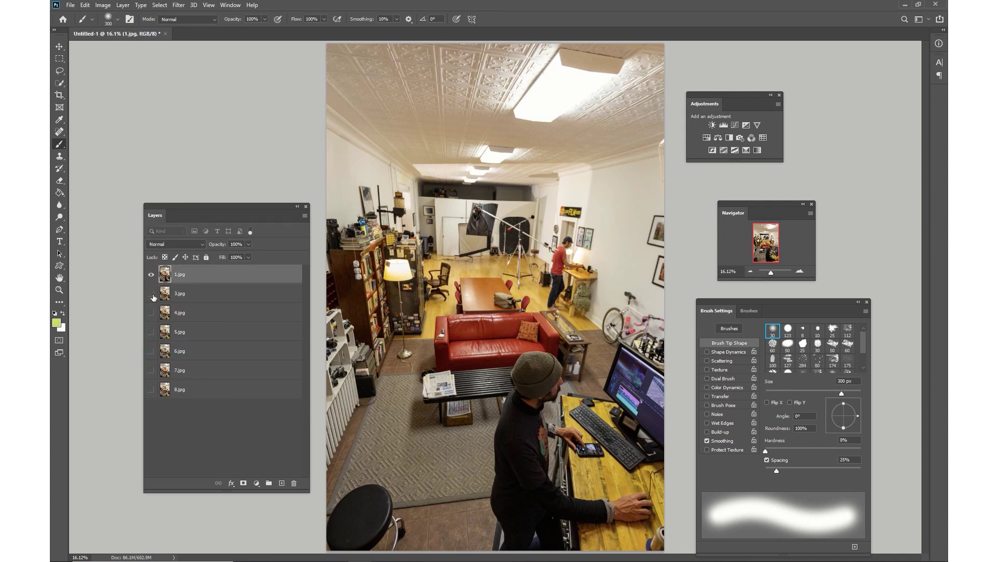
click(151, 295)
click(244, 483)
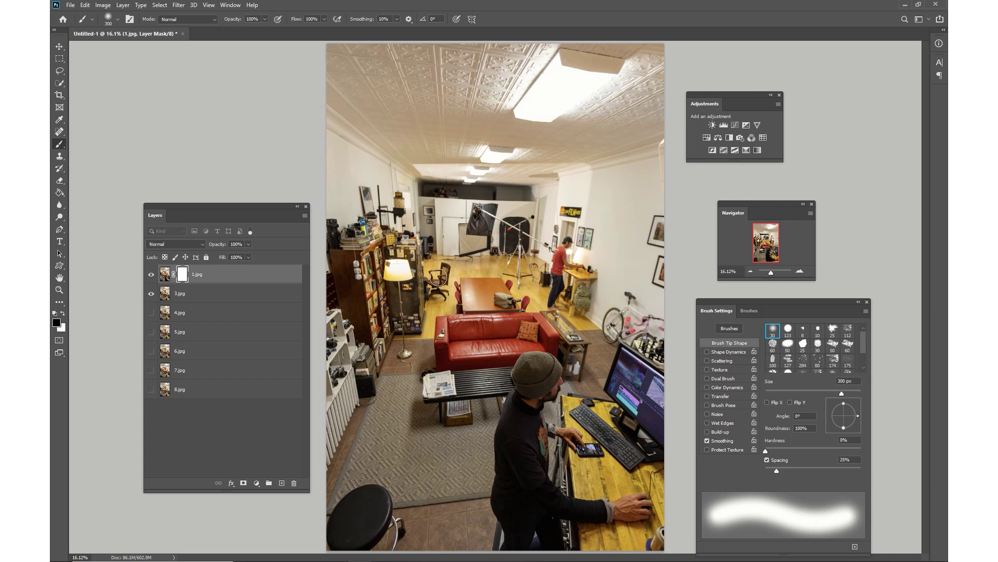
- Paint the mask to reveal the man on the red sofa, then merge the visible layers
mouse_move(479, 353)
mouse_down()
mouse_move(461, 321)
mouse_move(481, 313)
mouse_move(464, 297)
mouse_move(476, 363)
mouse_up()
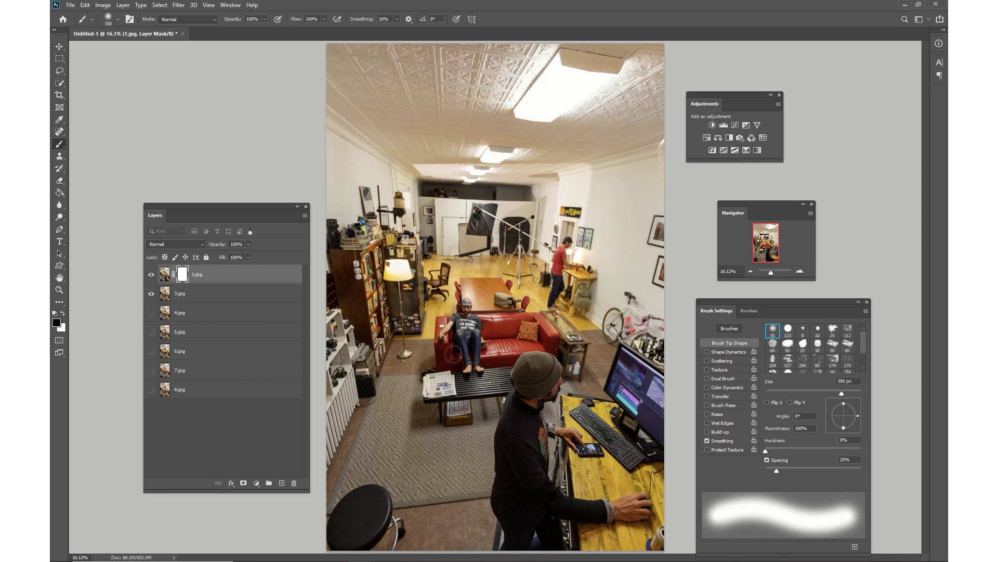
click(462, 350)
click(123, 5)
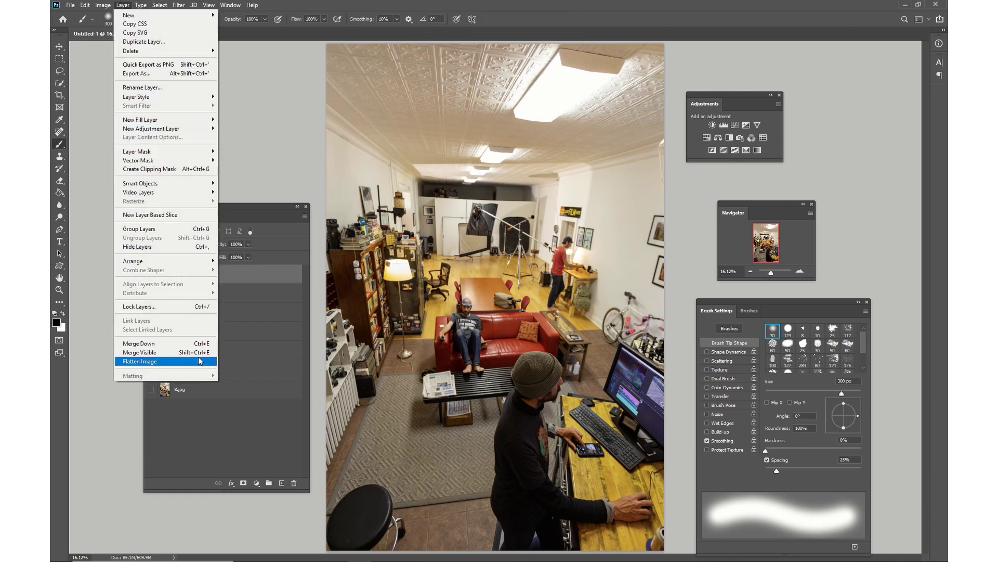
click(193, 353)
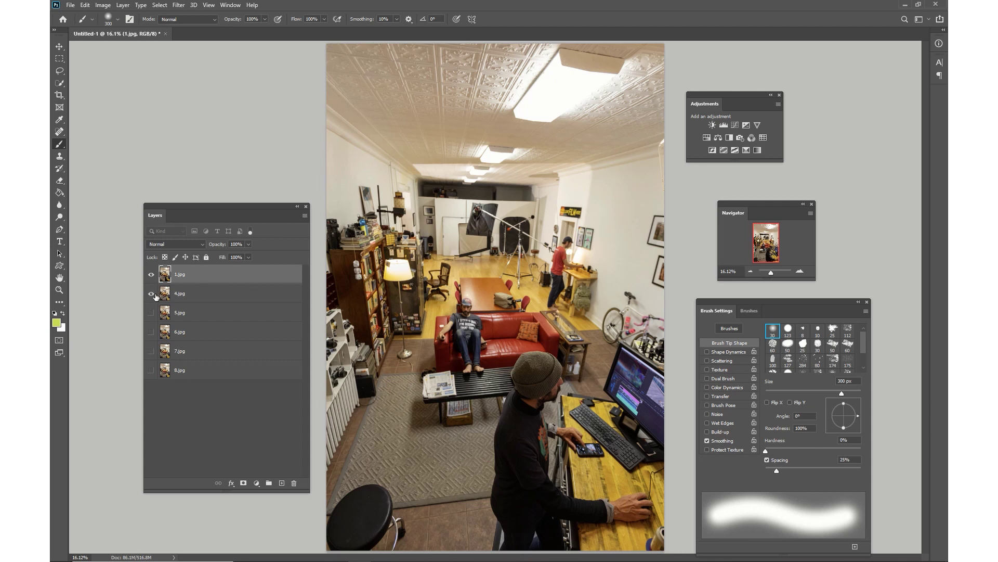
- Mask 1.jpg and paint in the newspaper reader across the sofa and glass side table
click(243, 485)
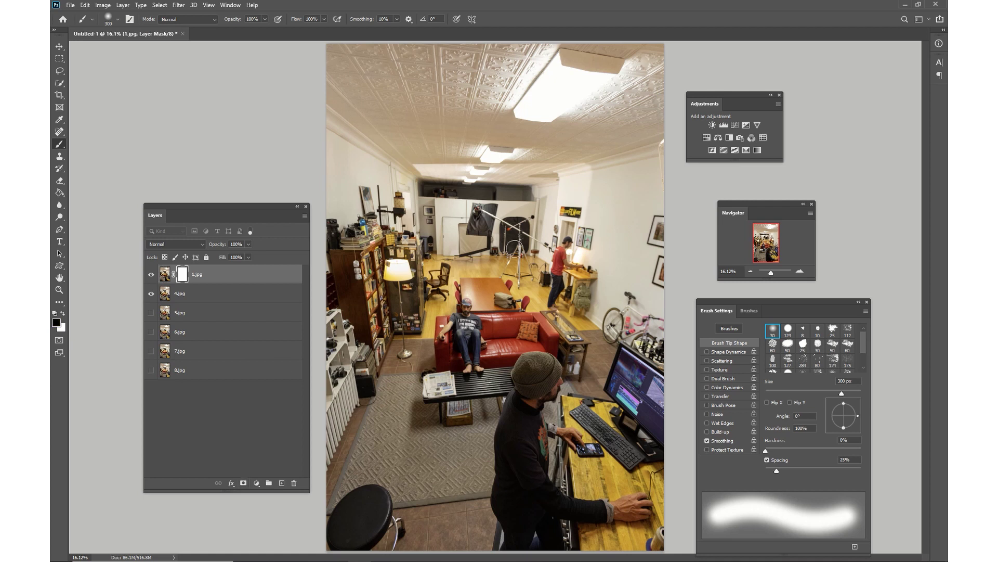
mouse_move(520, 344)
mouse_down()
mouse_move(506, 317)
mouse_move(503, 339)
mouse_move(514, 351)
mouse_move(533, 346)
mouse_move(512, 375)
mouse_move(510, 356)
mouse_move(539, 363)
mouse_move(515, 307)
mouse_move(507, 322)
mouse_move(513, 294)
mouse_move(500, 341)
mouse_move(498, 322)
mouse_move(514, 376)
mouse_move(527, 342)
mouse_up()
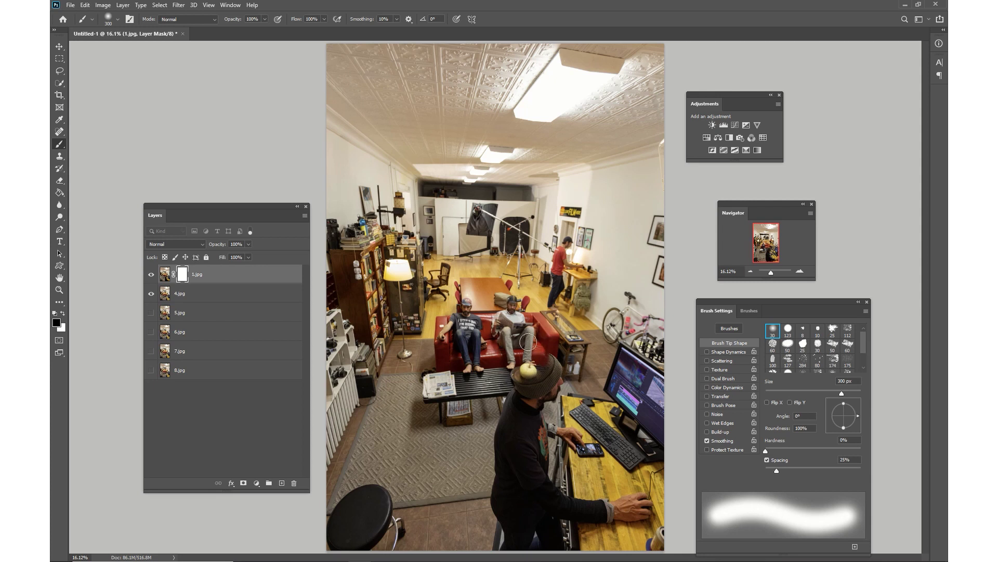
drag(530, 302, 556, 332)
mouse_move(528, 295)
mouse_down()
mouse_move(524, 335)
mouse_move(539, 334)
mouse_up()
- At 100% zoom, paint white to keep the pumpkin off the foreground man's hat
key(ctrl+1)
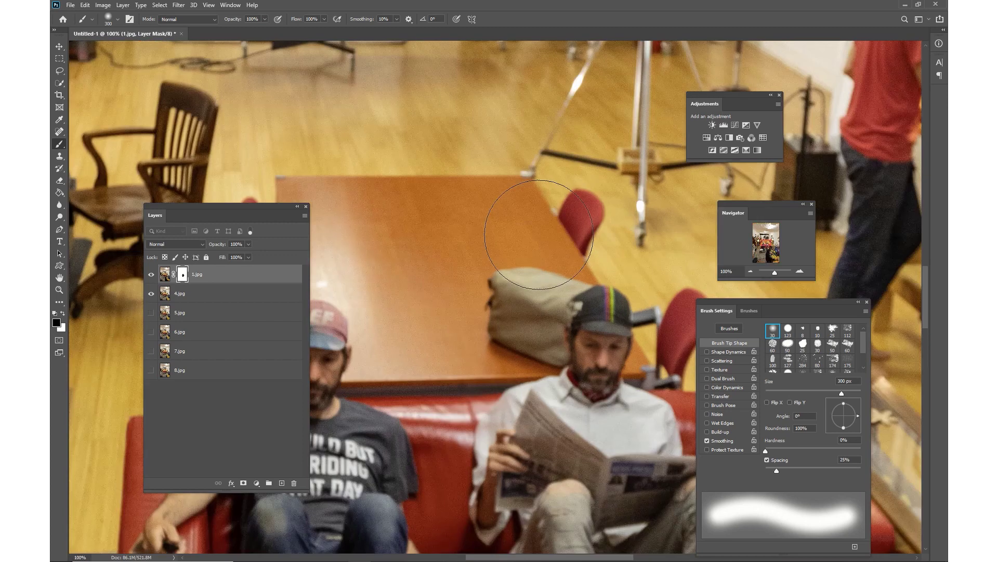
scroll(538, 234, down, 10)
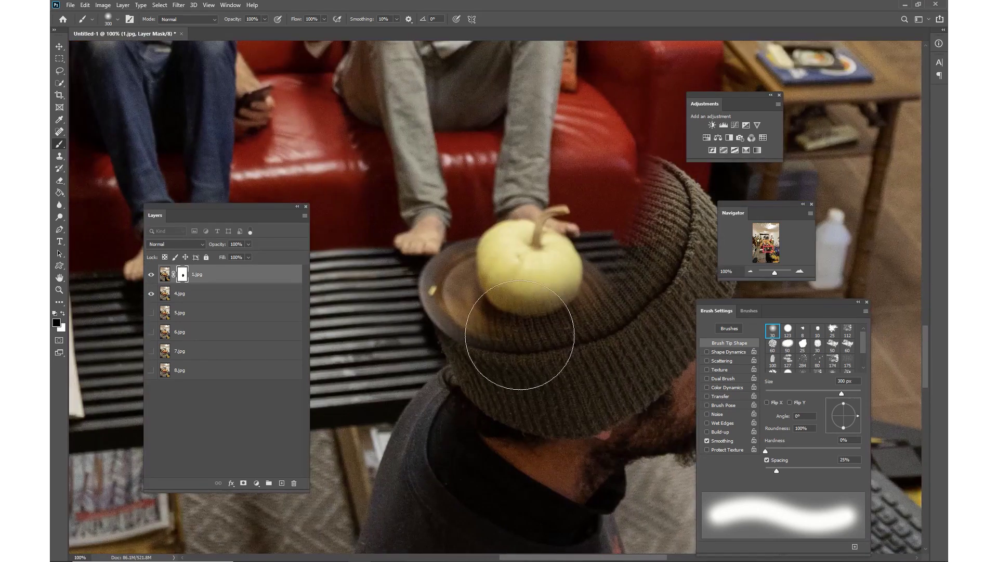
click(63, 315)
mouse_move(583, 188)
mouse_down()
mouse_move(535, 278)
mouse_move(535, 245)
mouse_move(581, 198)
mouse_move(530, 229)
mouse_move(468, 321)
mouse_move(466, 310)
mouse_move(528, 239)
mouse_move(657, 189)
mouse_move(679, 141)
mouse_move(676, 185)
mouse_up()
key(bracketleft)
key(bracketleft)
key(bracketleft)
key(bracketleft)
key(bracketleft)
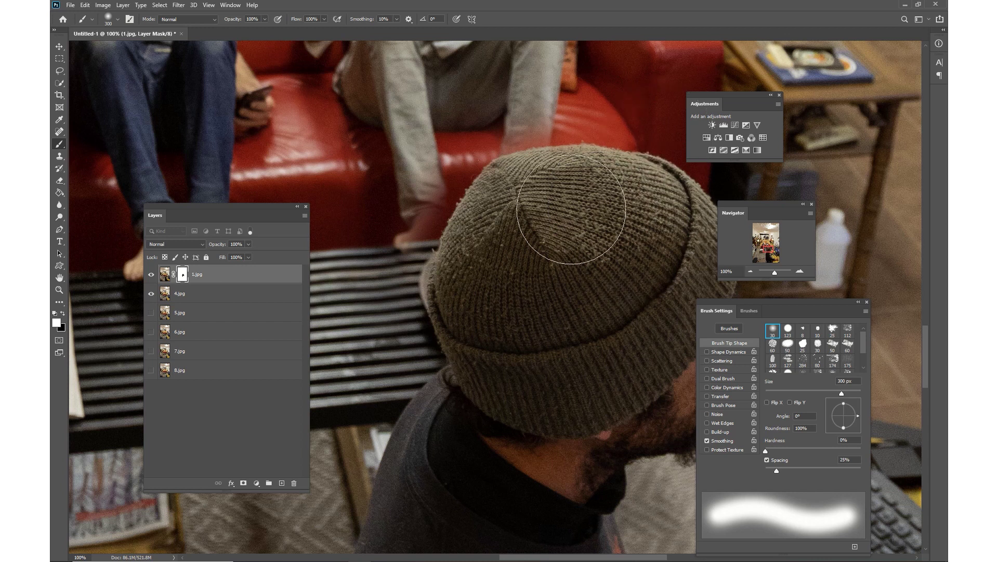
key(bracketleft)
key(bracketleft)
key(bracketleft)
key(bracketleft)
- Paint black with a 40 px brush to reveal the child's arm and foot and refine the hat edge
click(63, 315)
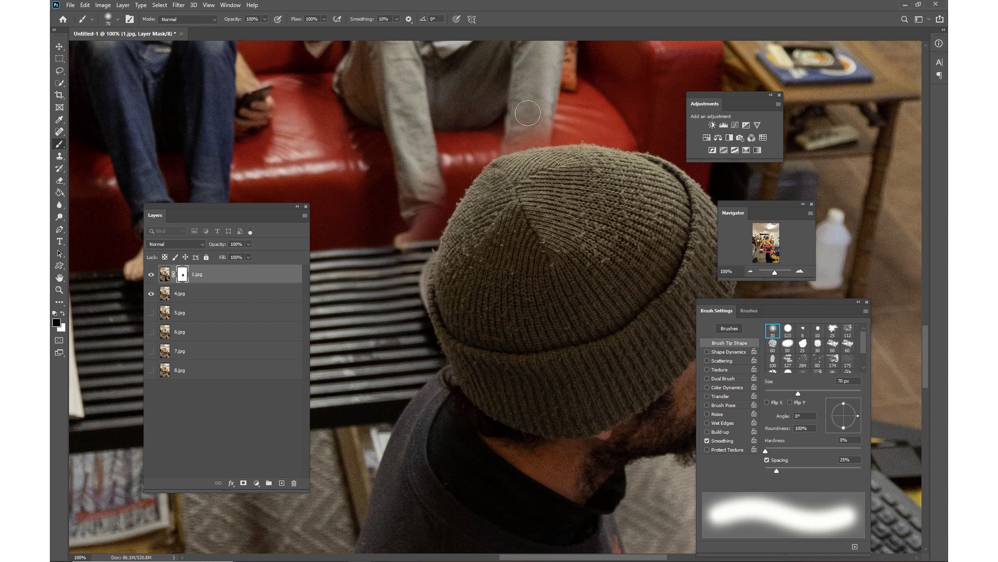
mouse_move(432, 167)
mouse_down()
mouse_move(408, 250)
mouse_move(393, 267)
mouse_move(454, 171)
mouse_up()
key(bracketleft)
key(bracketleft)
key(bracketleft)
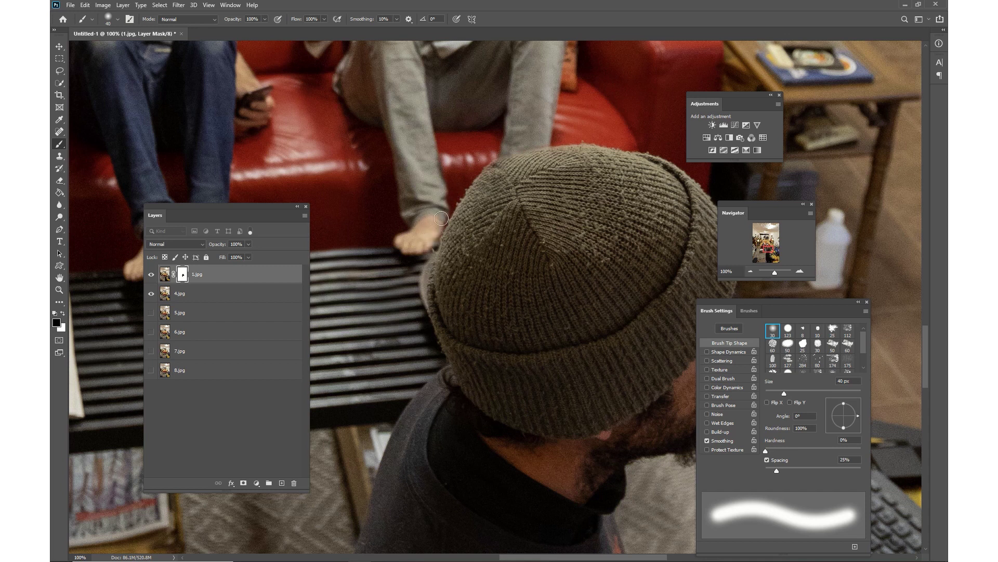
mouse_move(430, 237)
mouse_down()
mouse_move(442, 226)
mouse_move(431, 238)
mouse_up()
drag(439, 223, 446, 205)
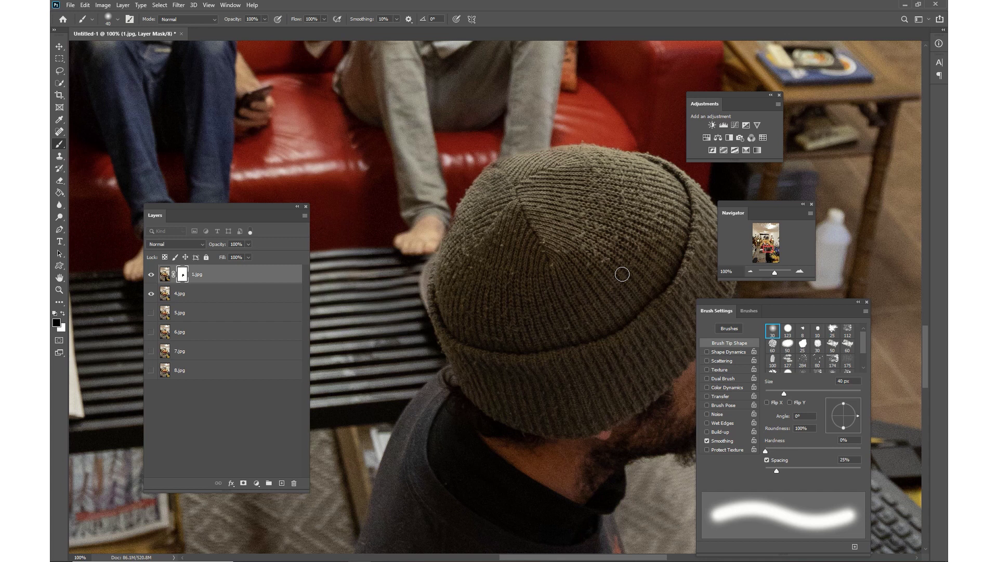
key(ctrl+0)
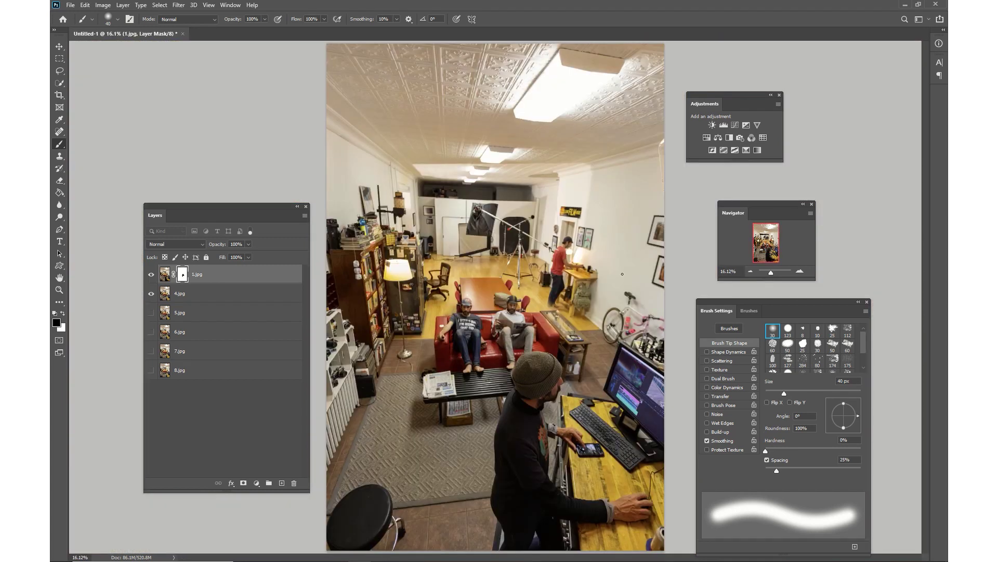
mouse_move(349, 4)
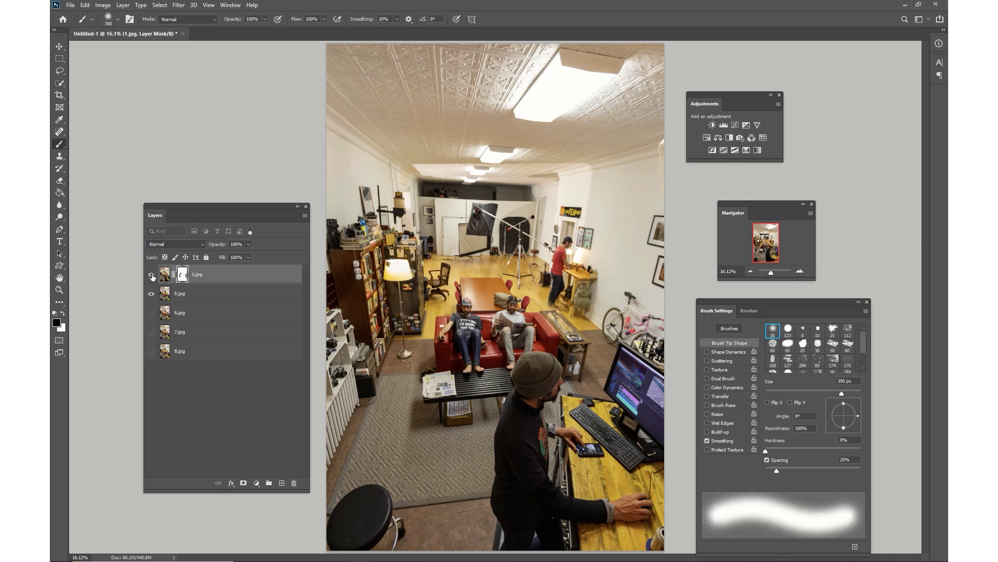
- Preview the shot beneath 1.jpg, then paint in the man in the blue hat at the table
click(152, 275)
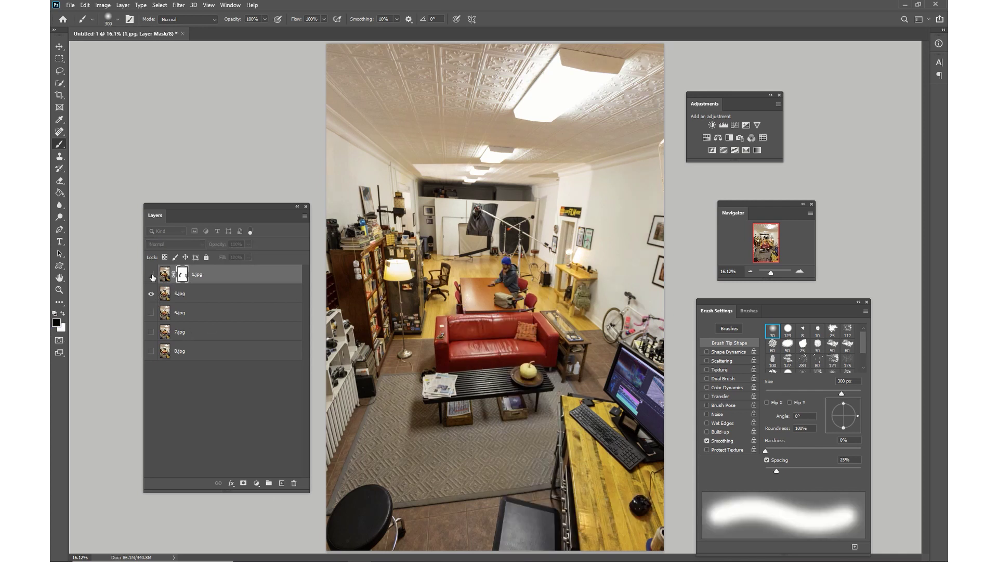
click(152, 275)
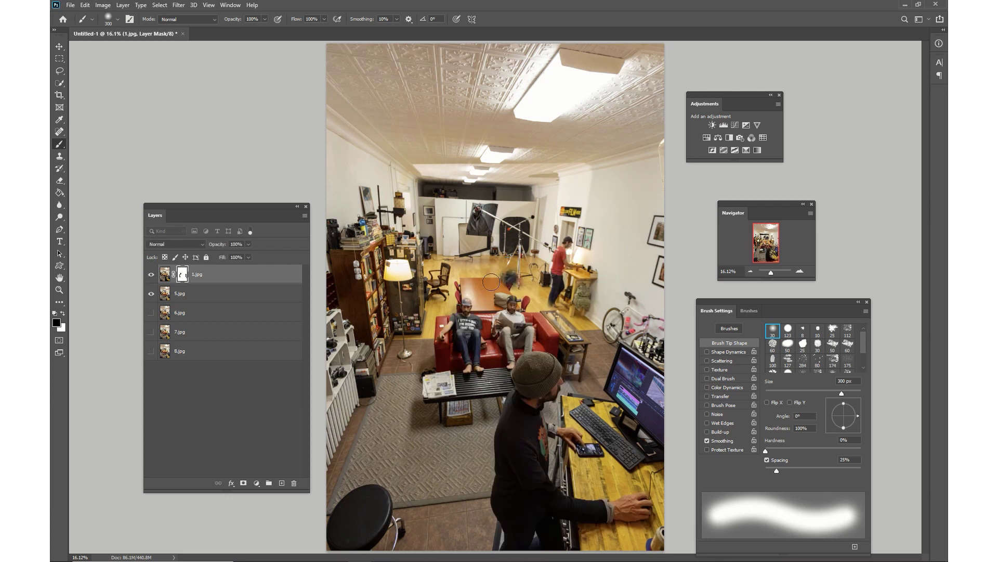
mouse_move(510, 285)
mouse_down()
mouse_move(517, 297)
mouse_move(531, 289)
mouse_up()
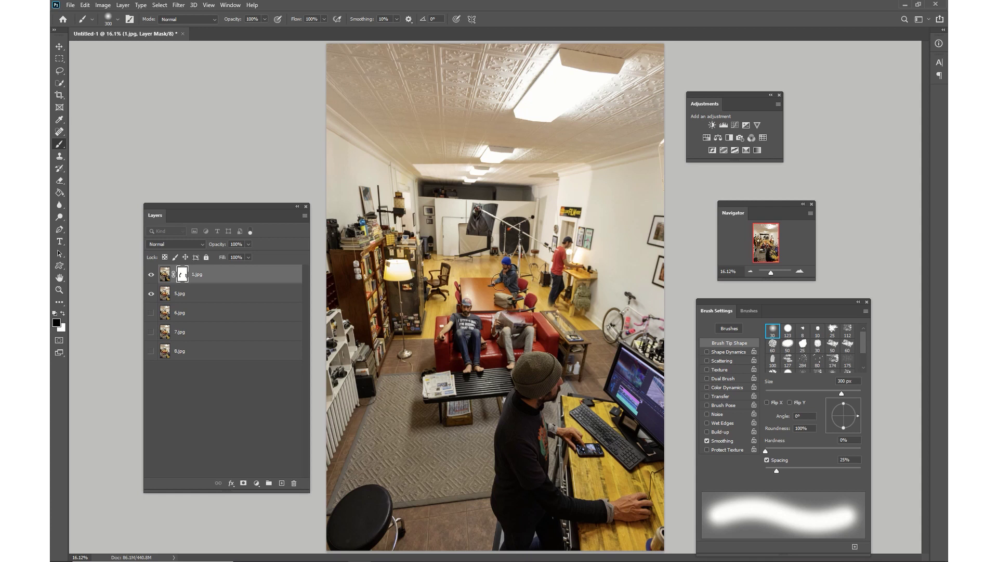
key(ctrl+1)
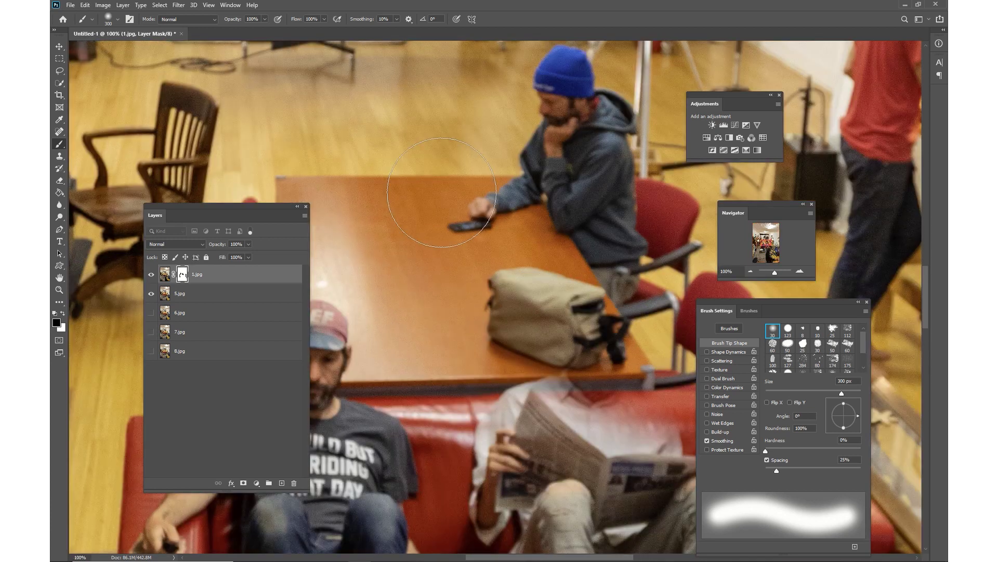
- Paint white on the mask to restore the newspaper reader on the couch
drag(544, 240, 320, 216)
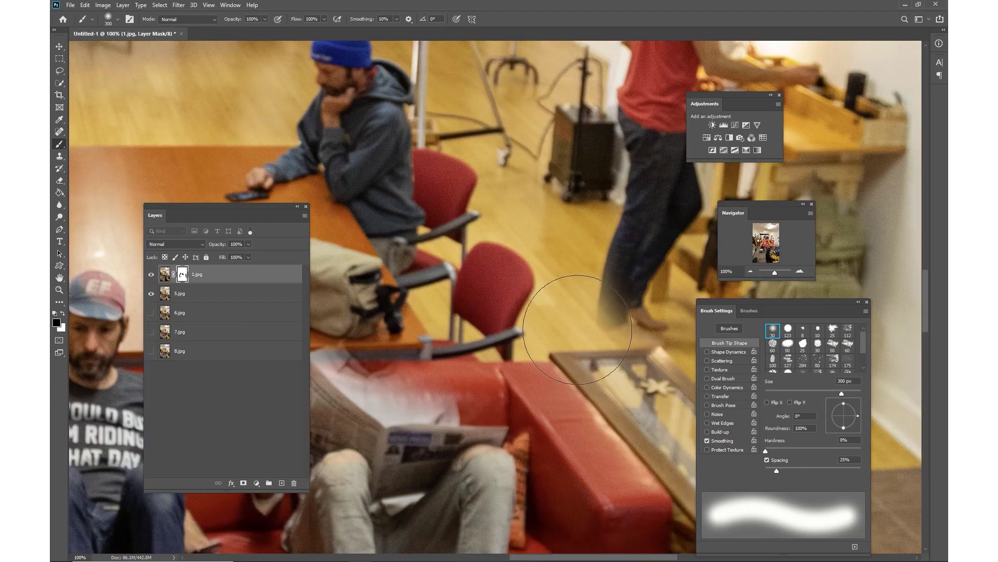
click(62, 313)
mouse_move(380, 395)
mouse_down()
mouse_move(416, 291)
mouse_move(395, 271)
mouse_move(419, 306)
mouse_move(457, 312)
mouse_move(478, 267)
mouse_move(468, 239)
mouse_move(525, 294)
mouse_move(437, 458)
mouse_move(400, 395)
mouse_move(431, 417)
mouse_move(374, 312)
mouse_move(125, 312)
mouse_move(130, 300)
mouse_up()
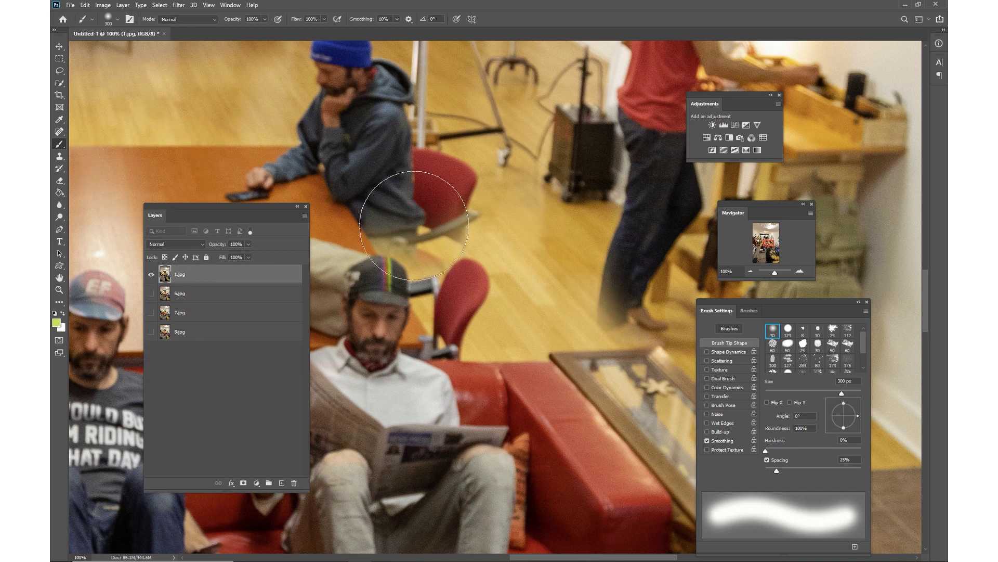
key(ctrl+0)
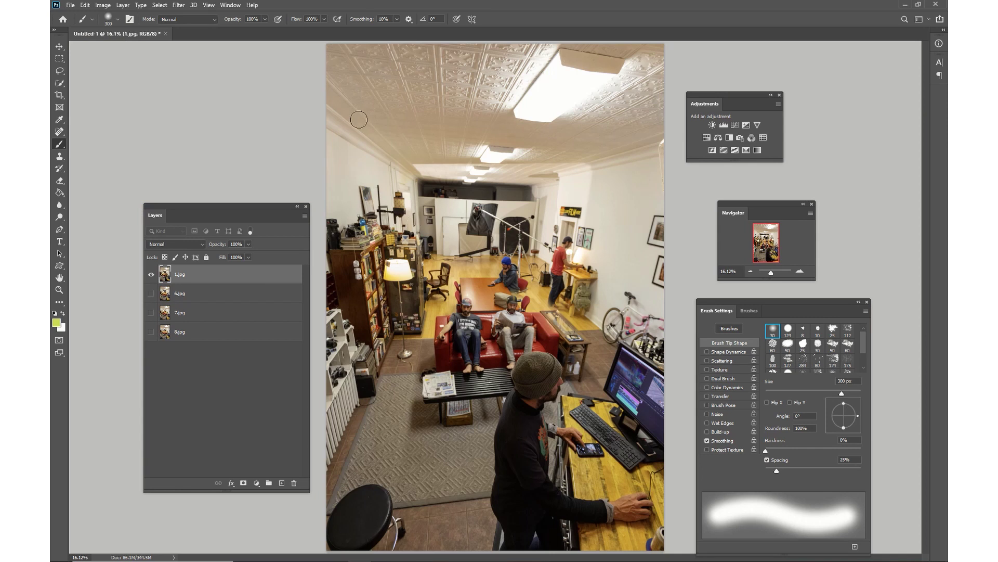